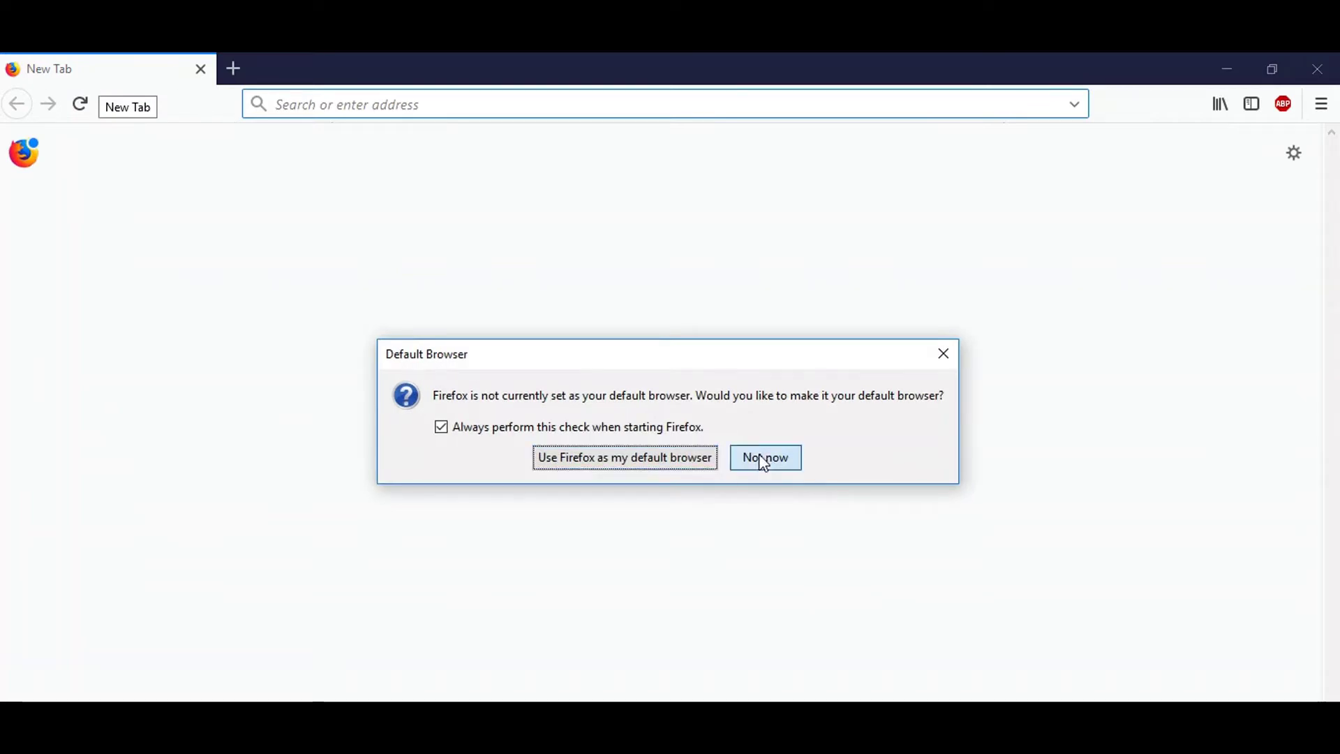
Load amltoken.com in Firefox and save the Windows wallet zip Windows-v1.1-AMLToken-qt.zip
click(764, 461)
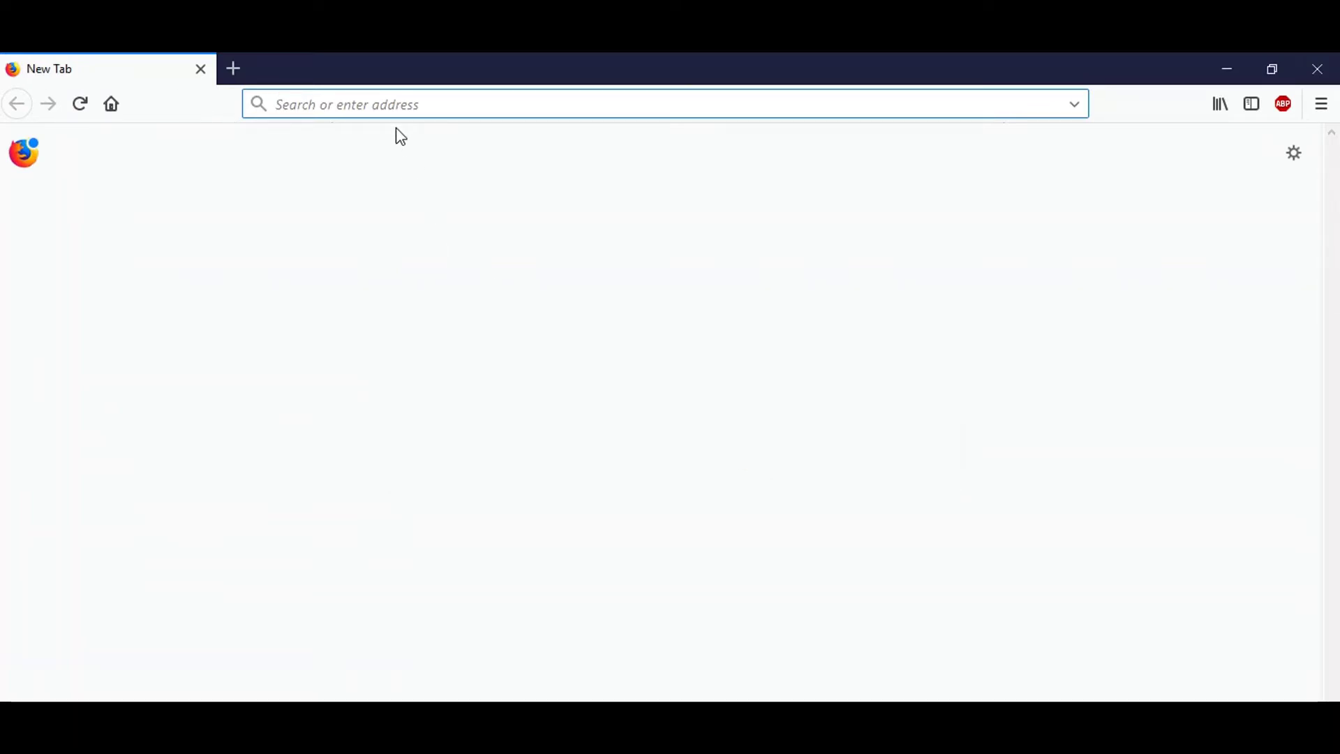
text(amltoken.com)
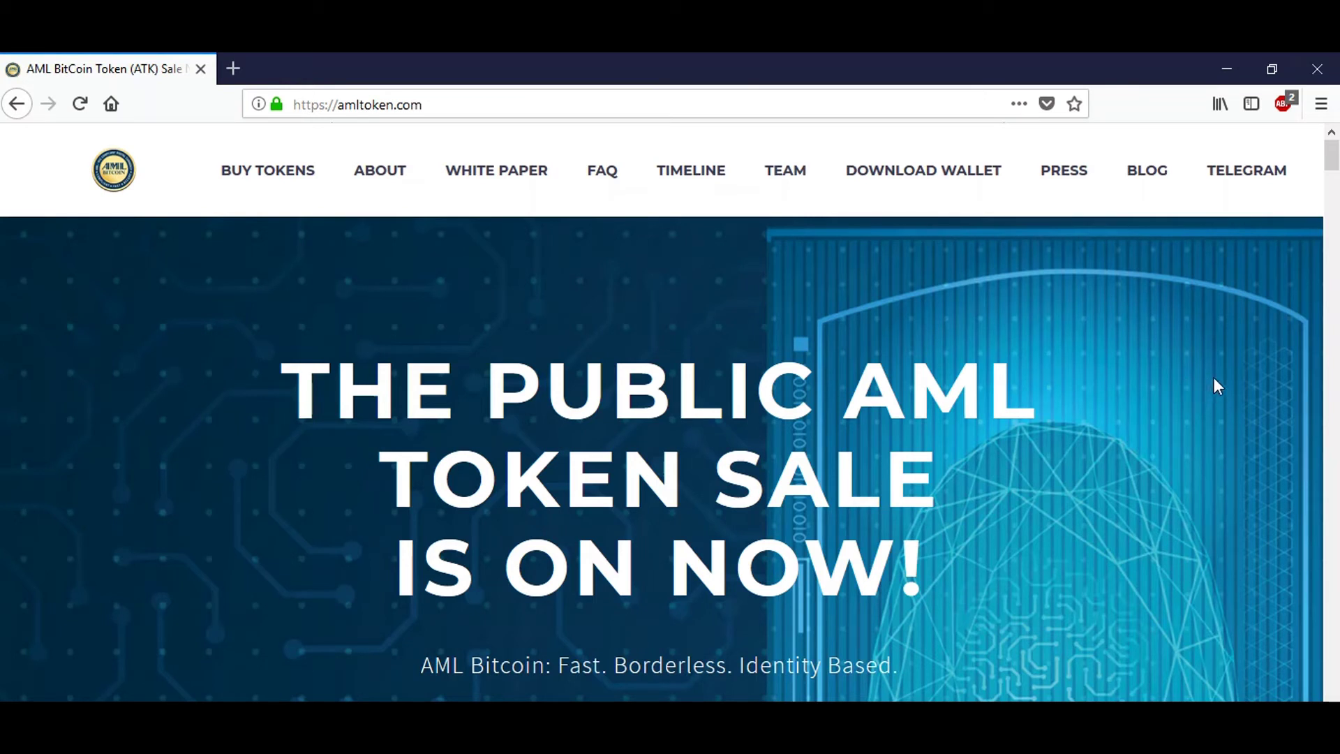
drag(1333, 165, 1259, 691)
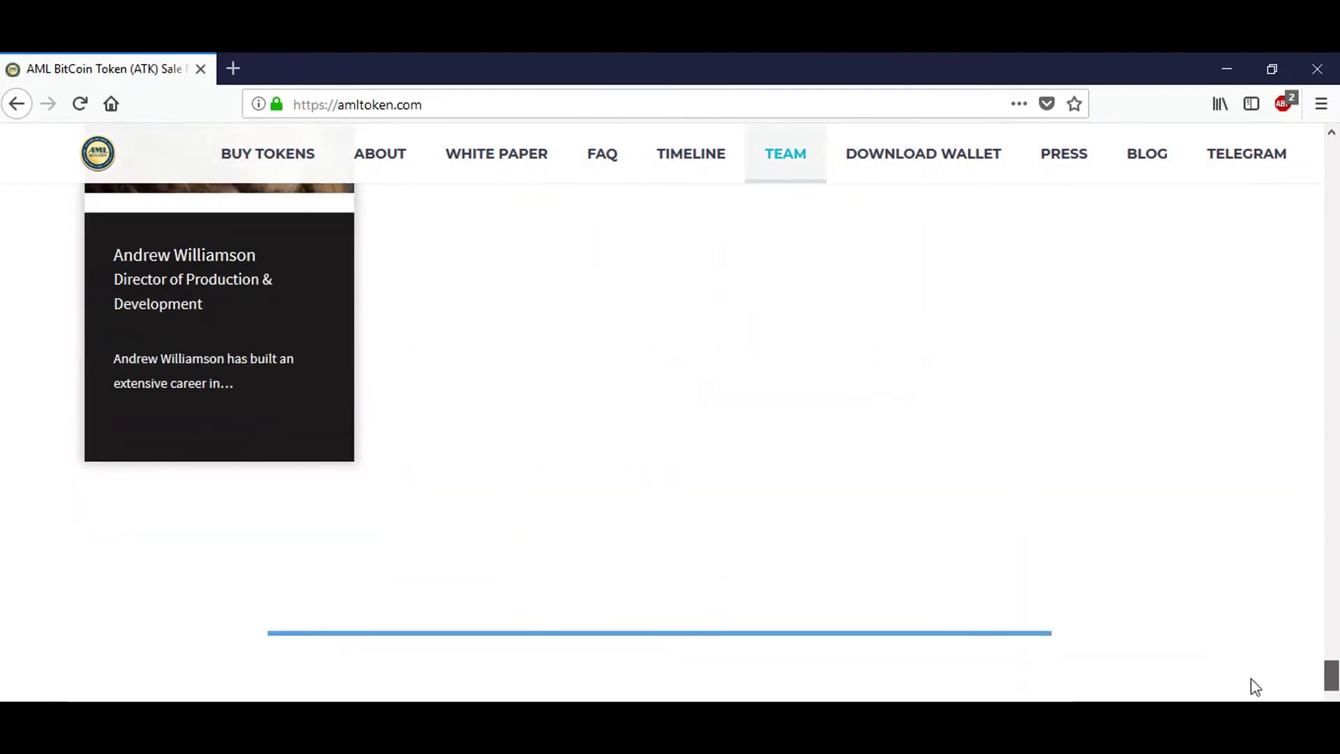
scroll(907, 513, down, 1)
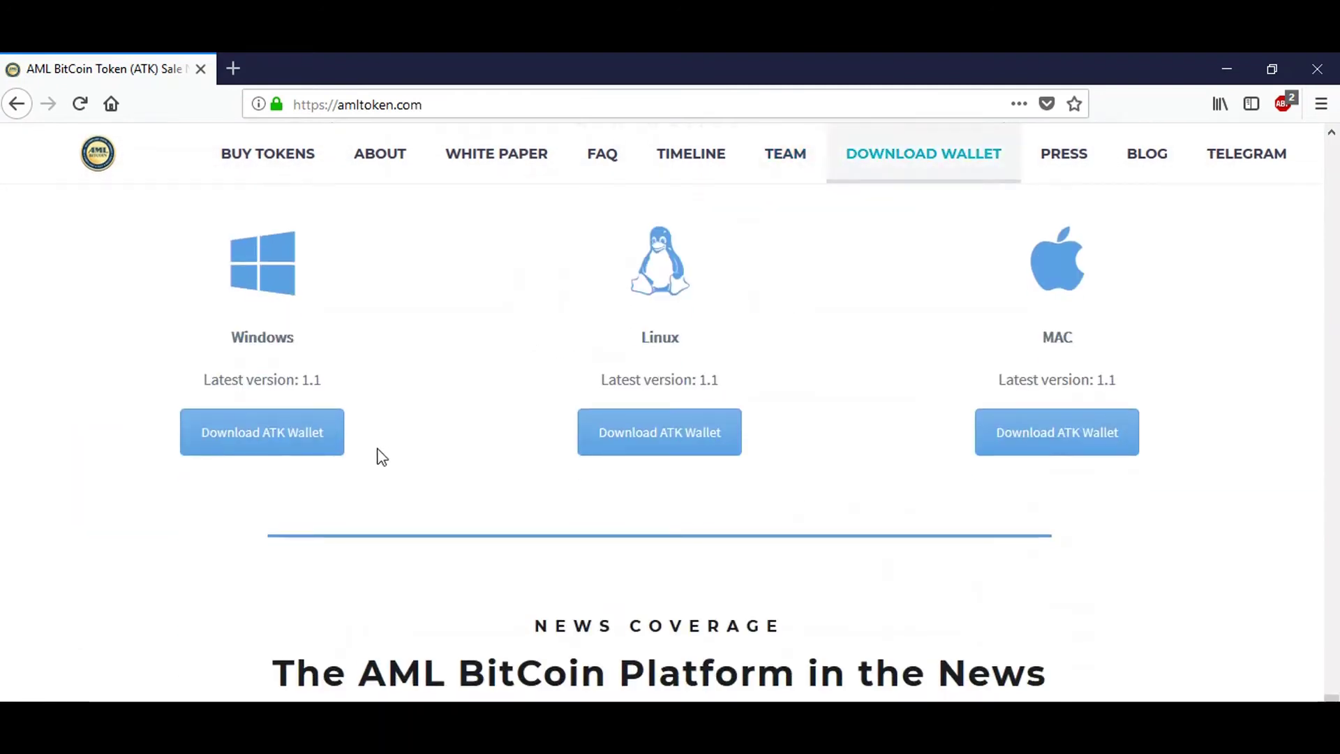
click(211, 433)
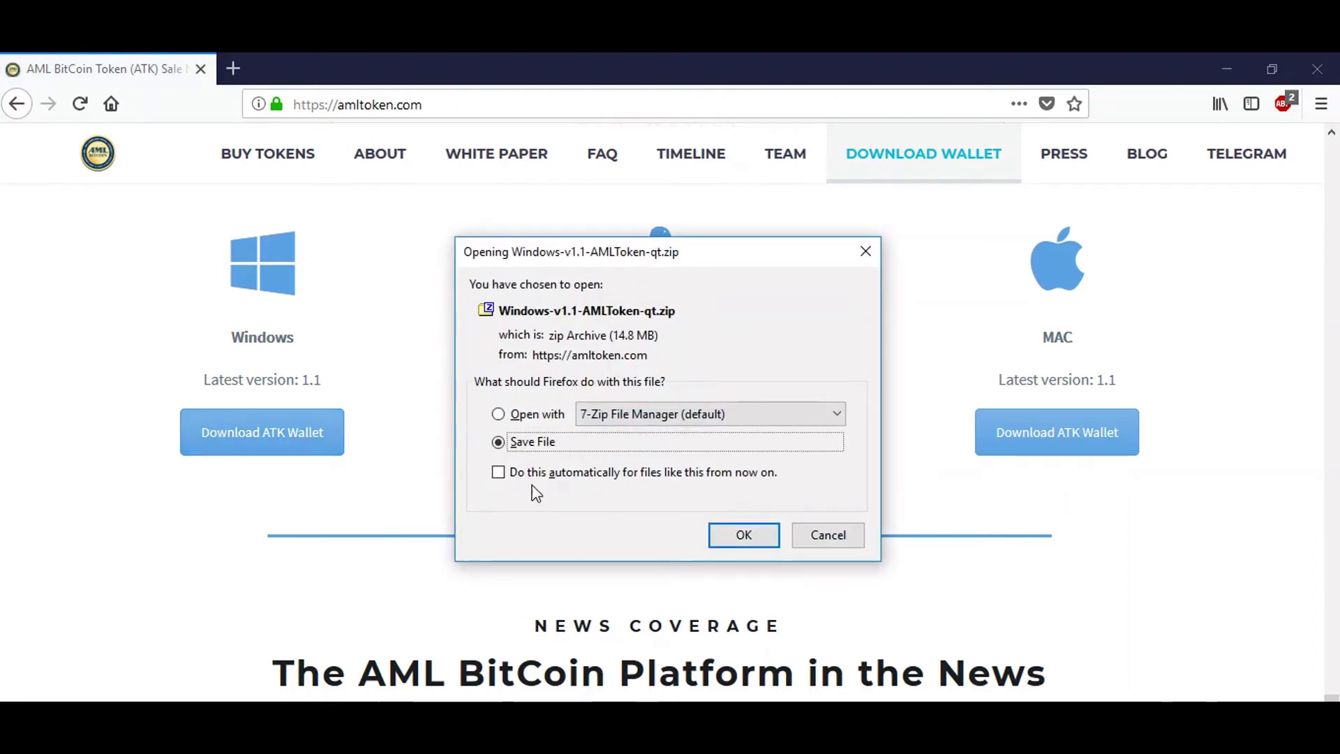
click(743, 535)
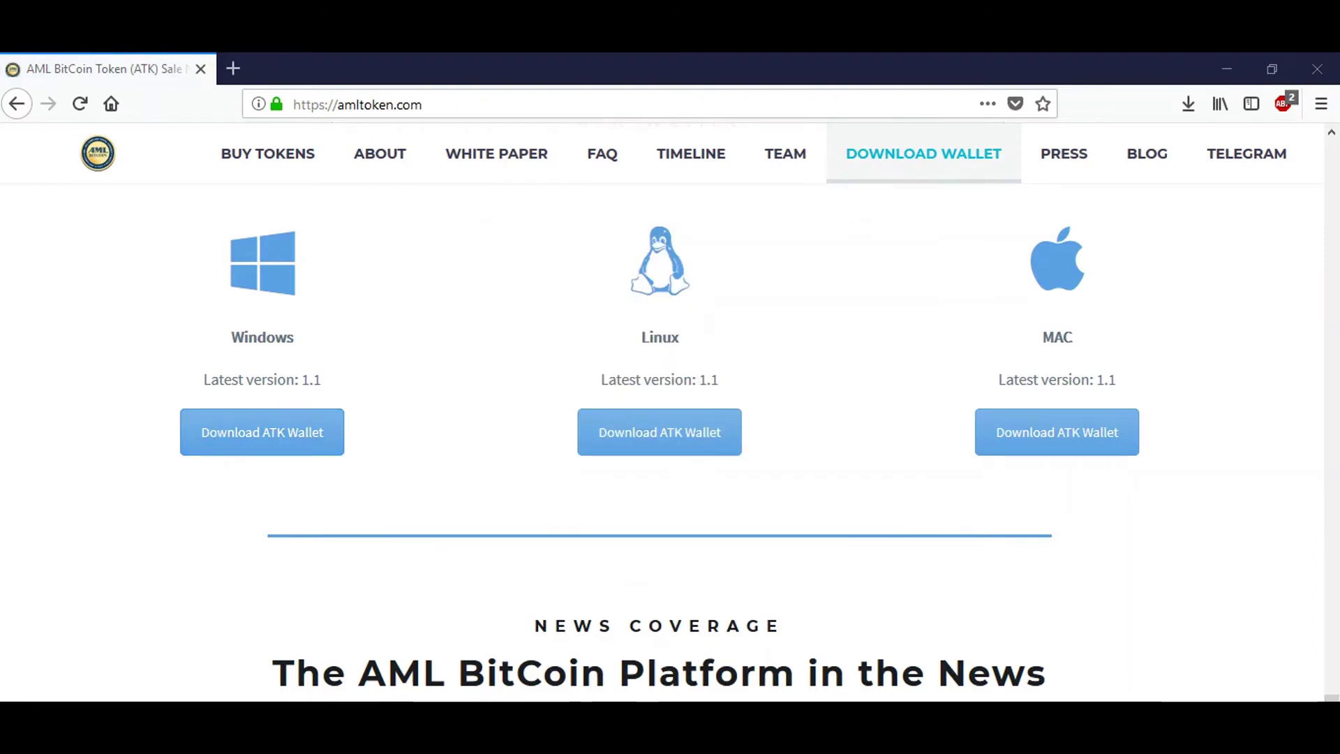
Extract the wallet zip in place with 7-Zip > Extract Here in the my download folder
click(365, 676)
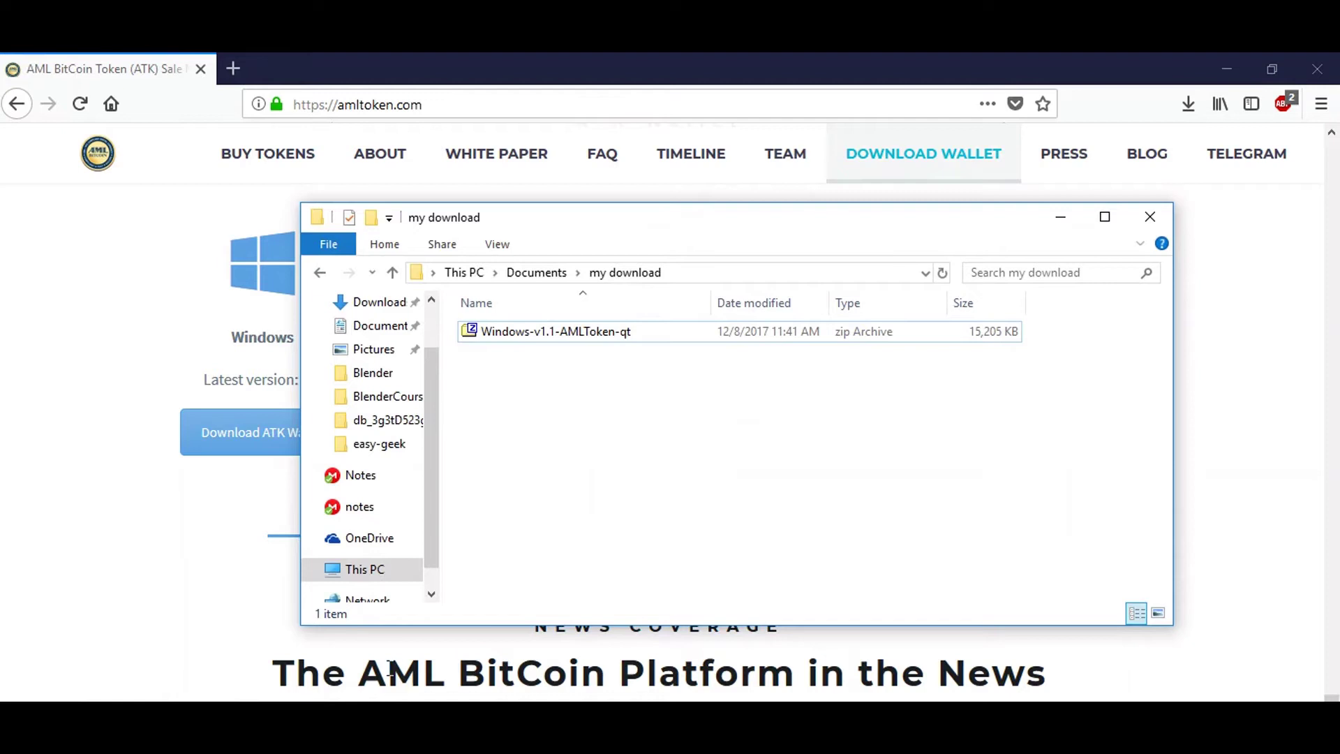
click(541, 337)
right_click(539, 336)
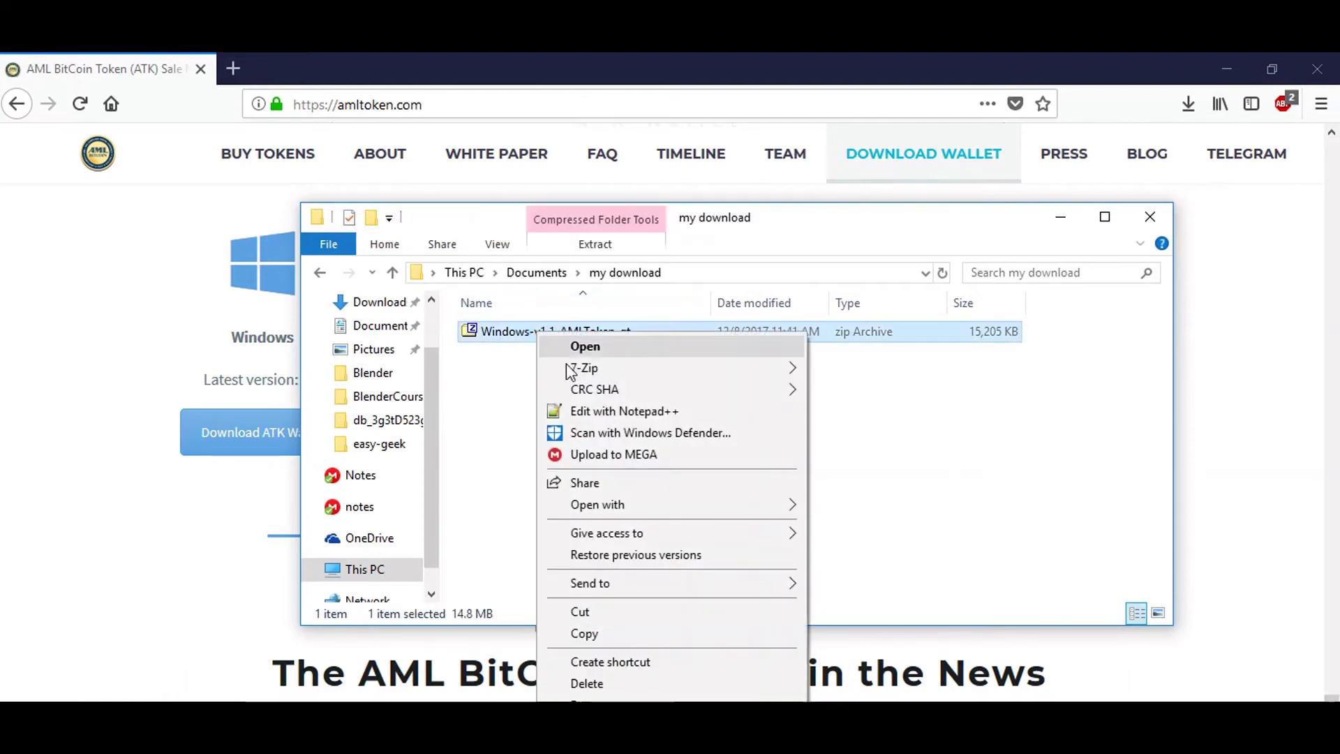
mouse_move(579, 375)
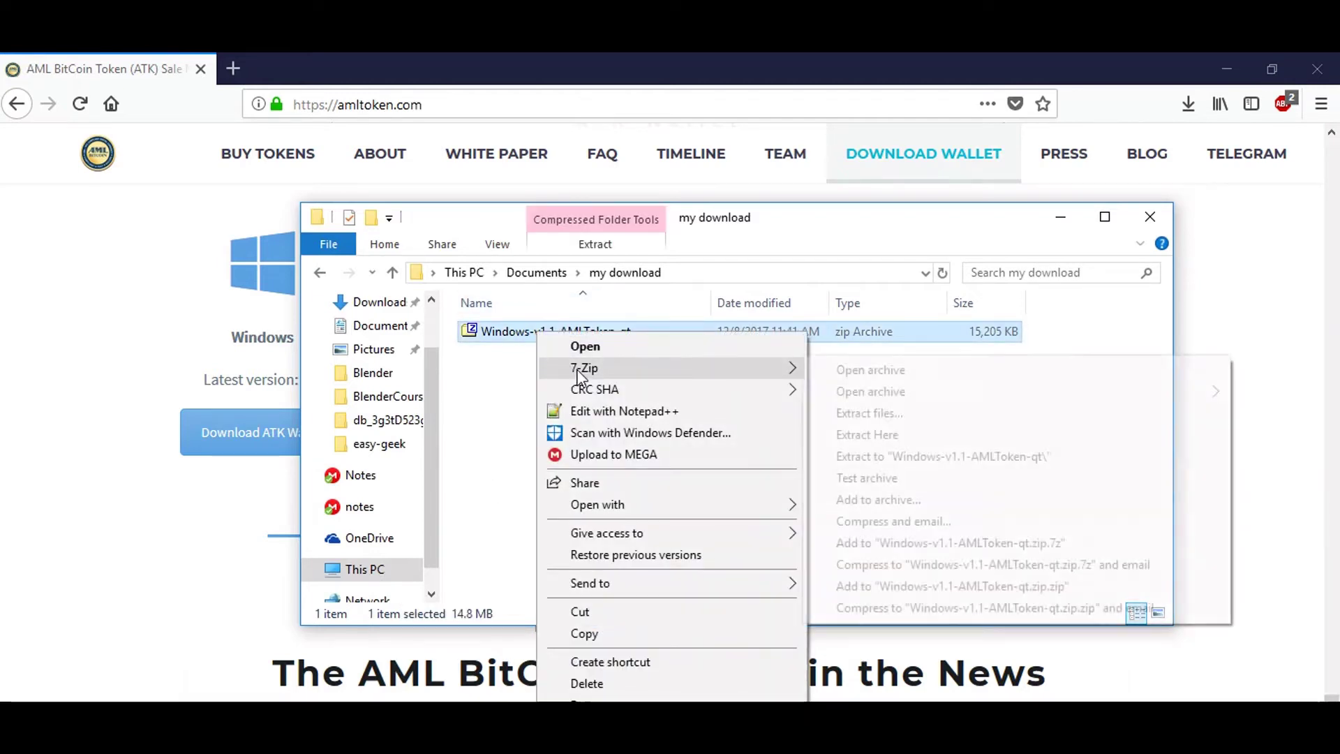
click(887, 438)
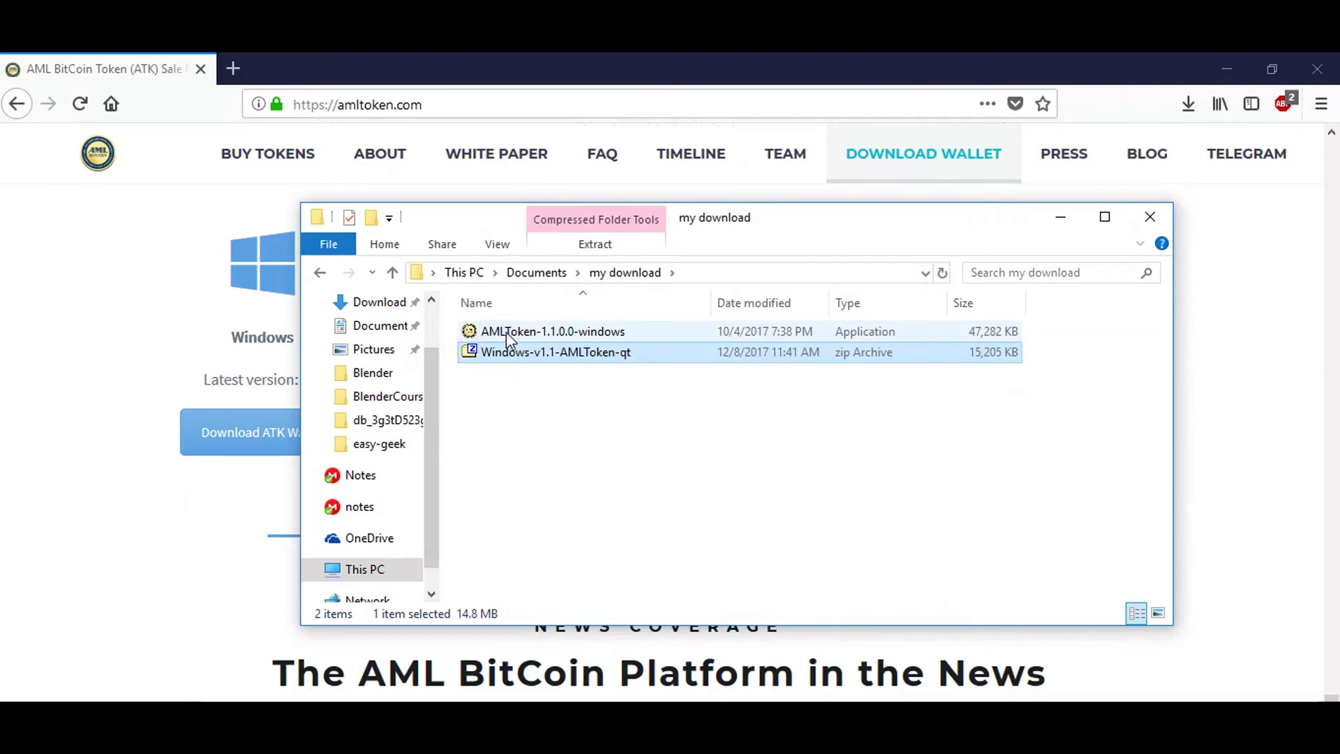
click(491, 499)
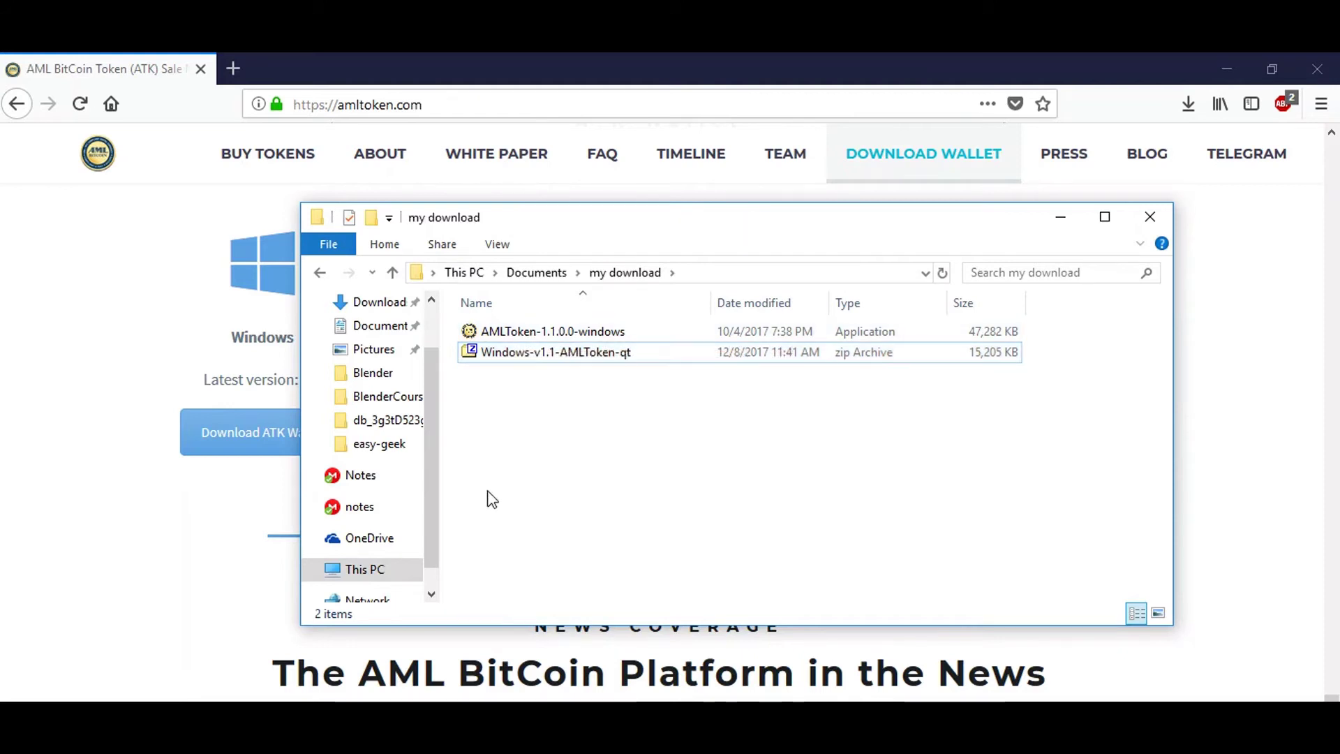
Launch AMLToken-1.1.0.0-windows, allow it through the firewall, and hide the sync notice
double_click(545, 329)
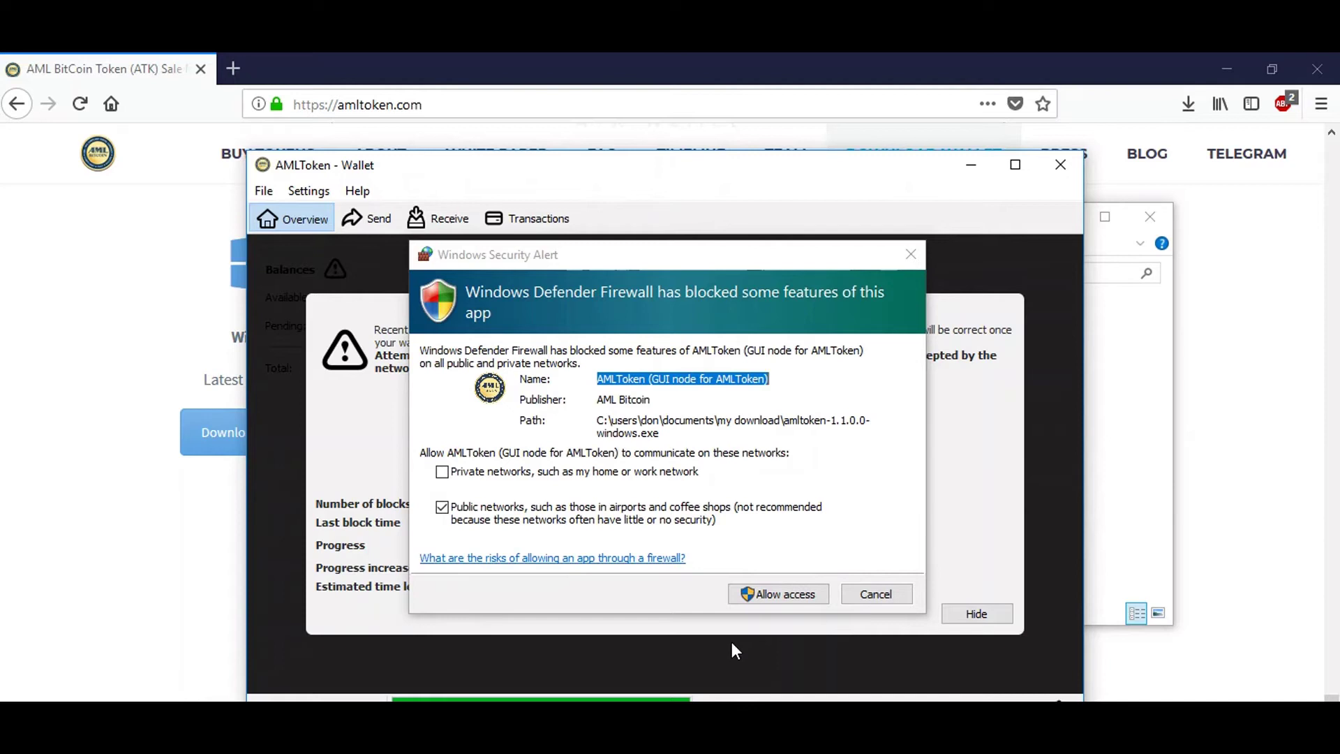
click(762, 596)
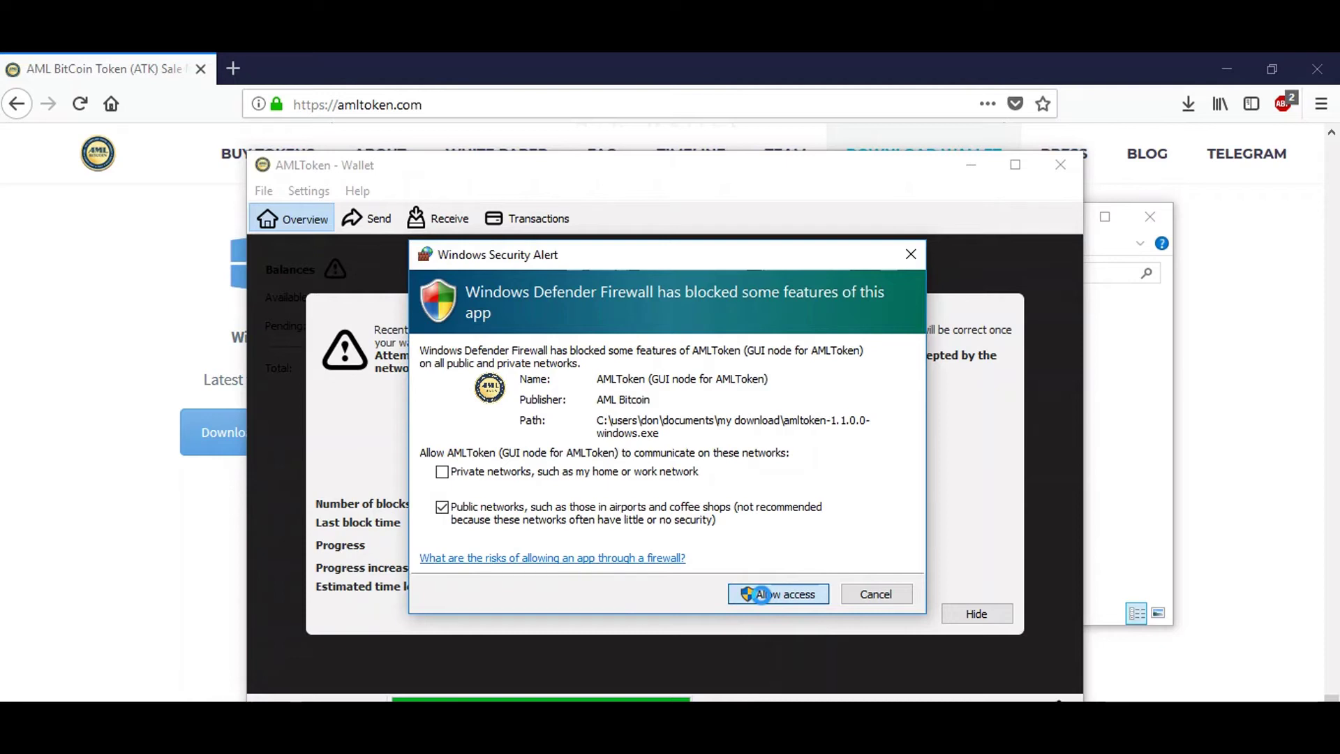
click(763, 594)
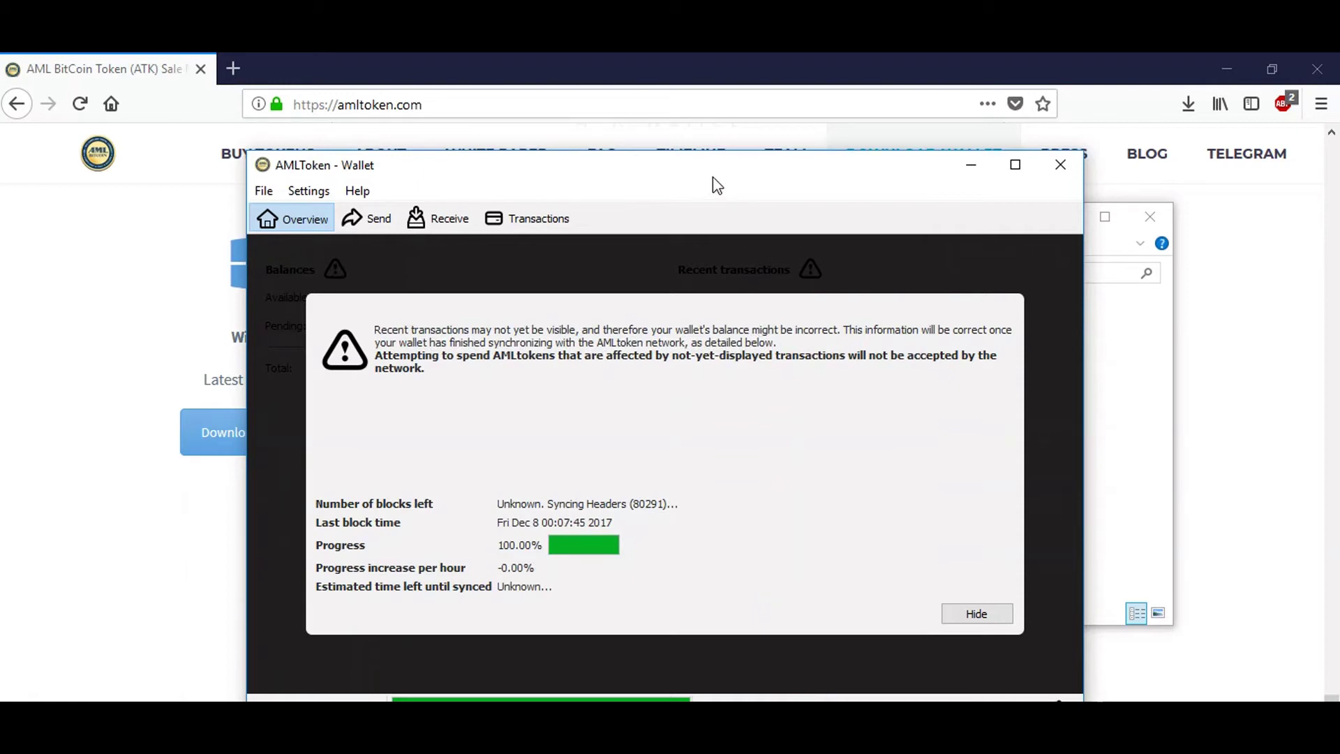
drag(713, 177, 710, 146)
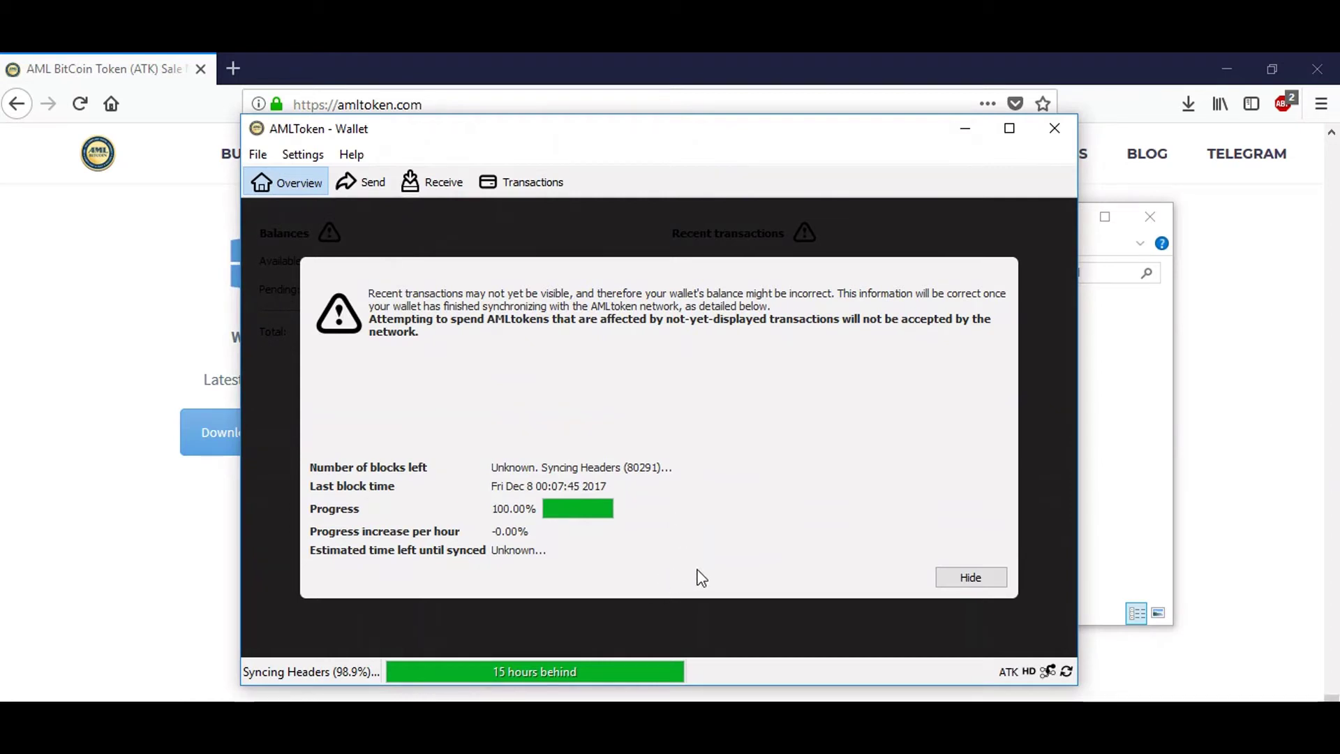
click(958, 571)
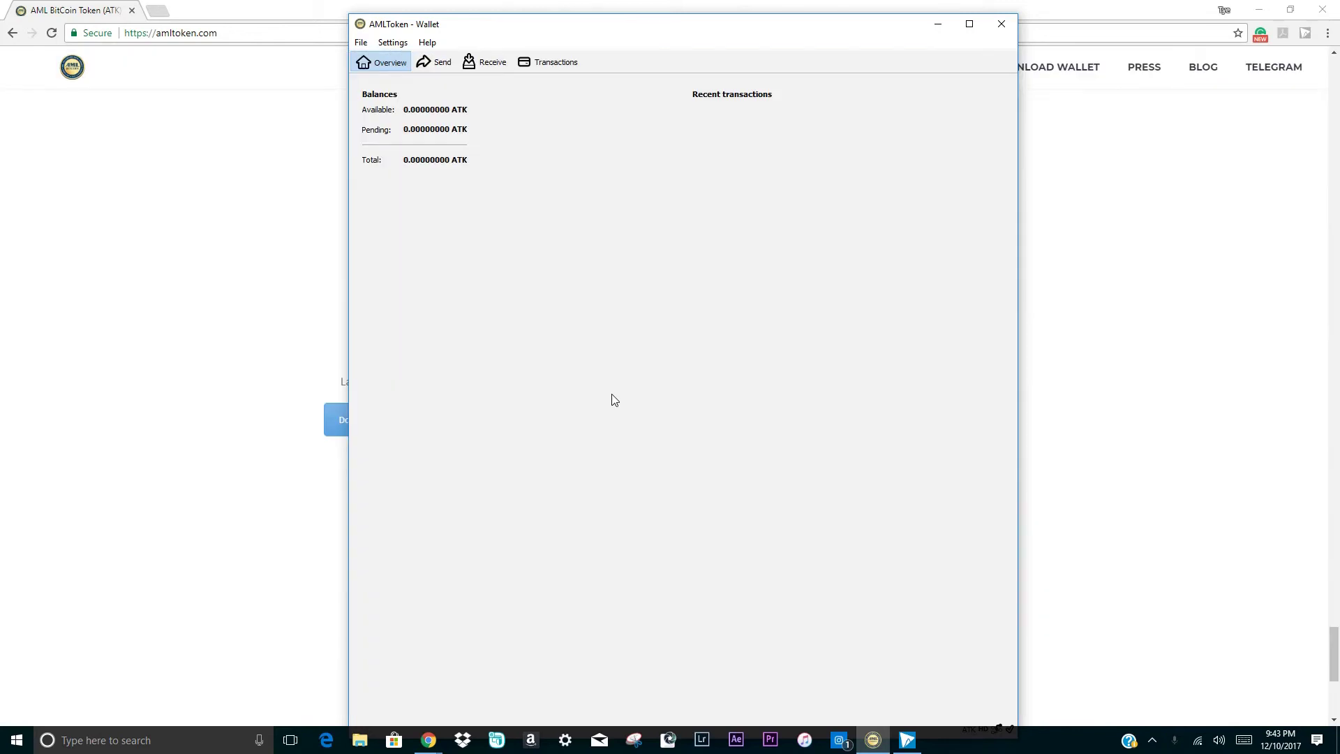
Create a new receiving address labelled 'AMK Testing Address' from File > Receiving addresses
click(361, 43)
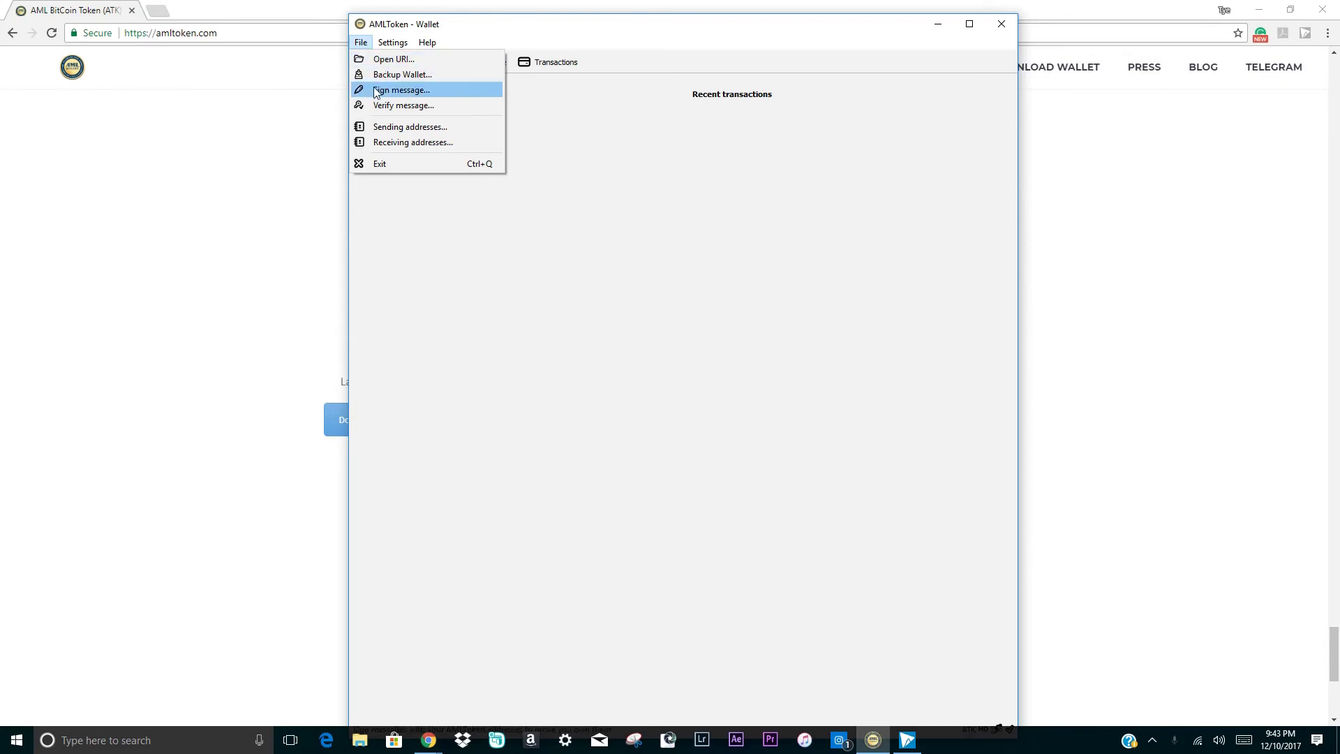
click(382, 144)
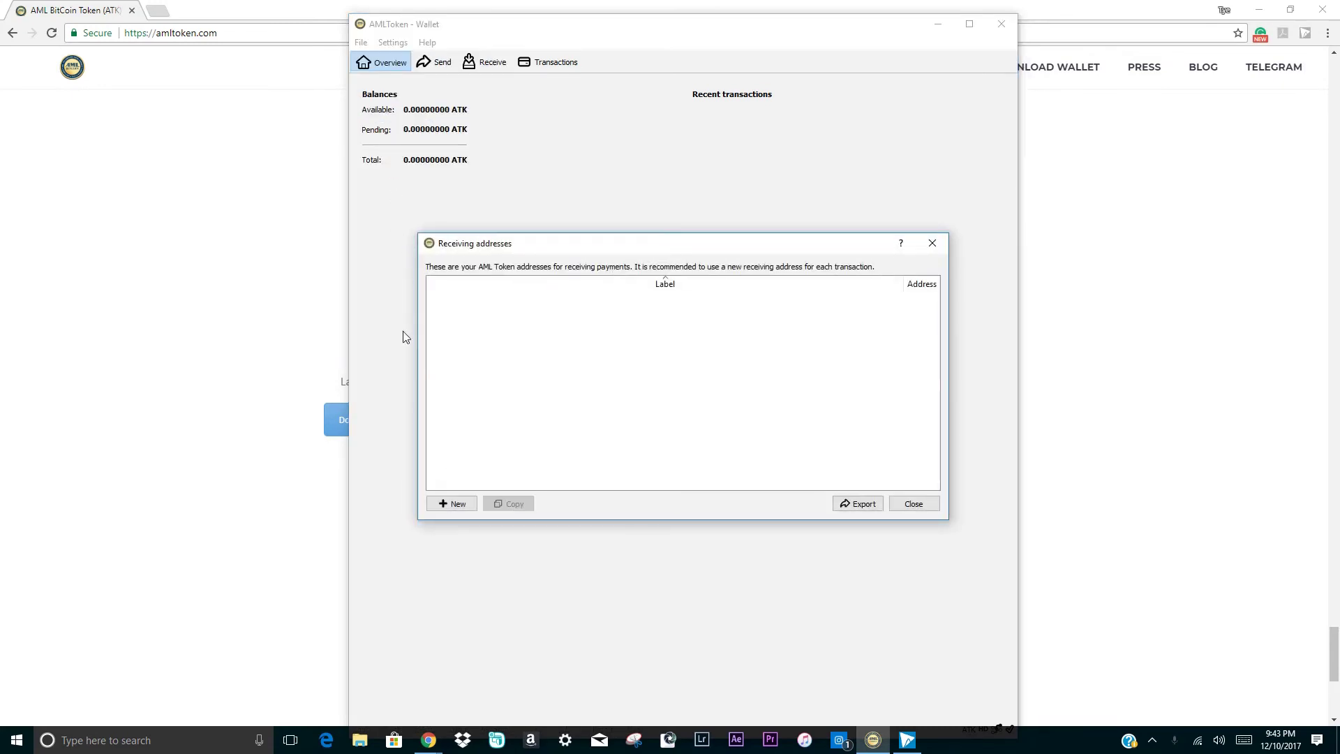
click(457, 503)
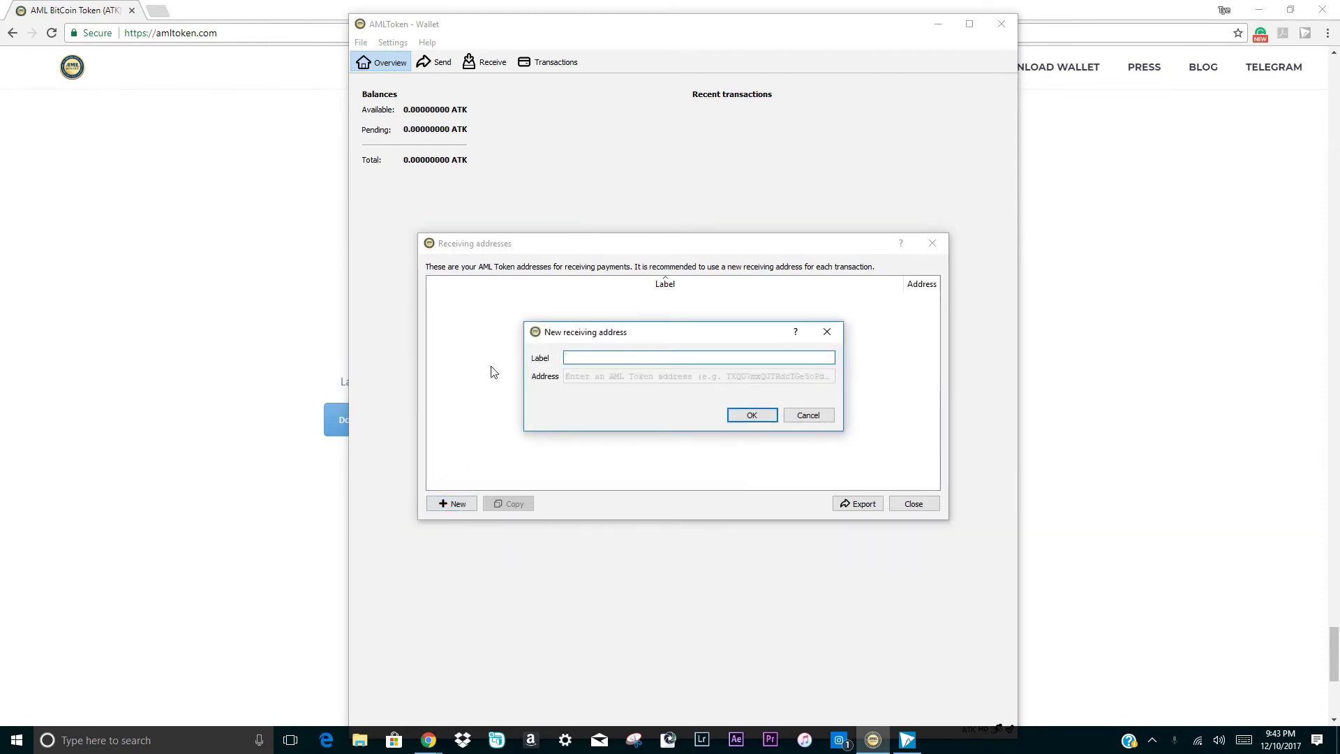
click(652, 359)
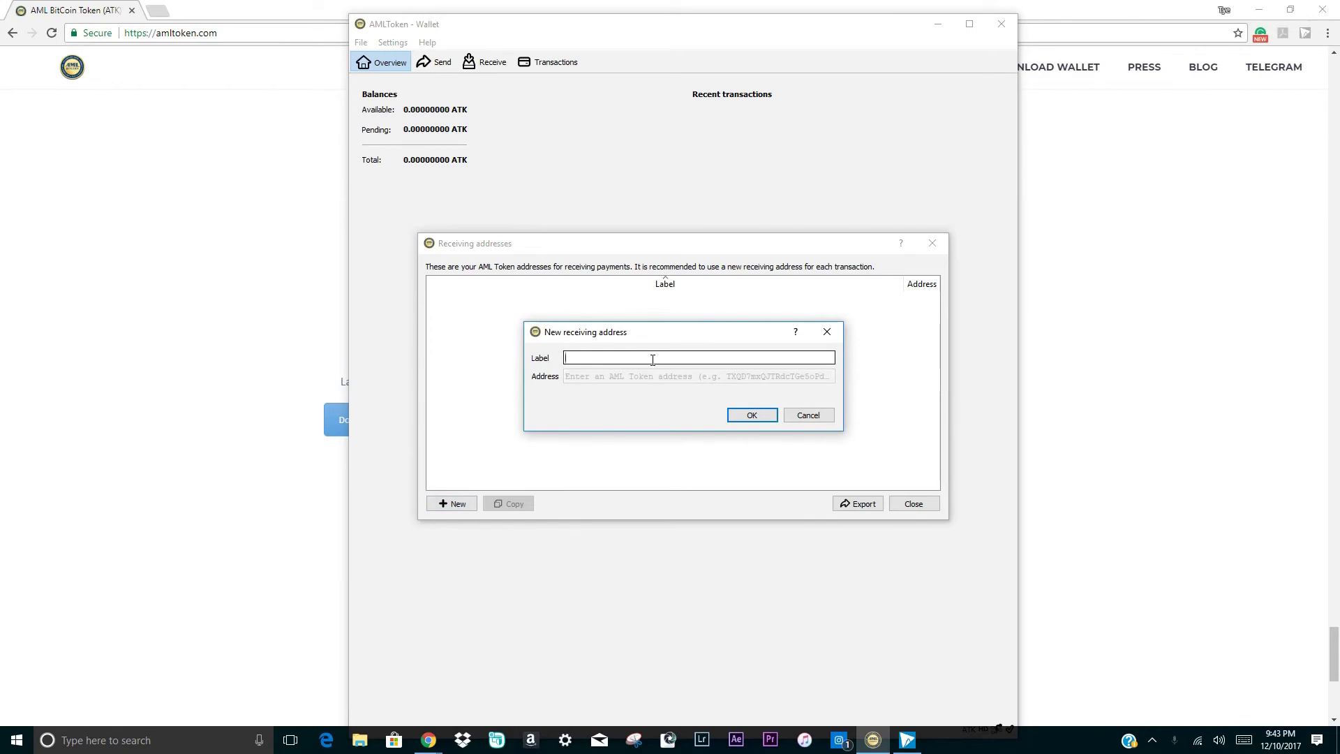
text(AMK Testing Address)
click(752, 415)
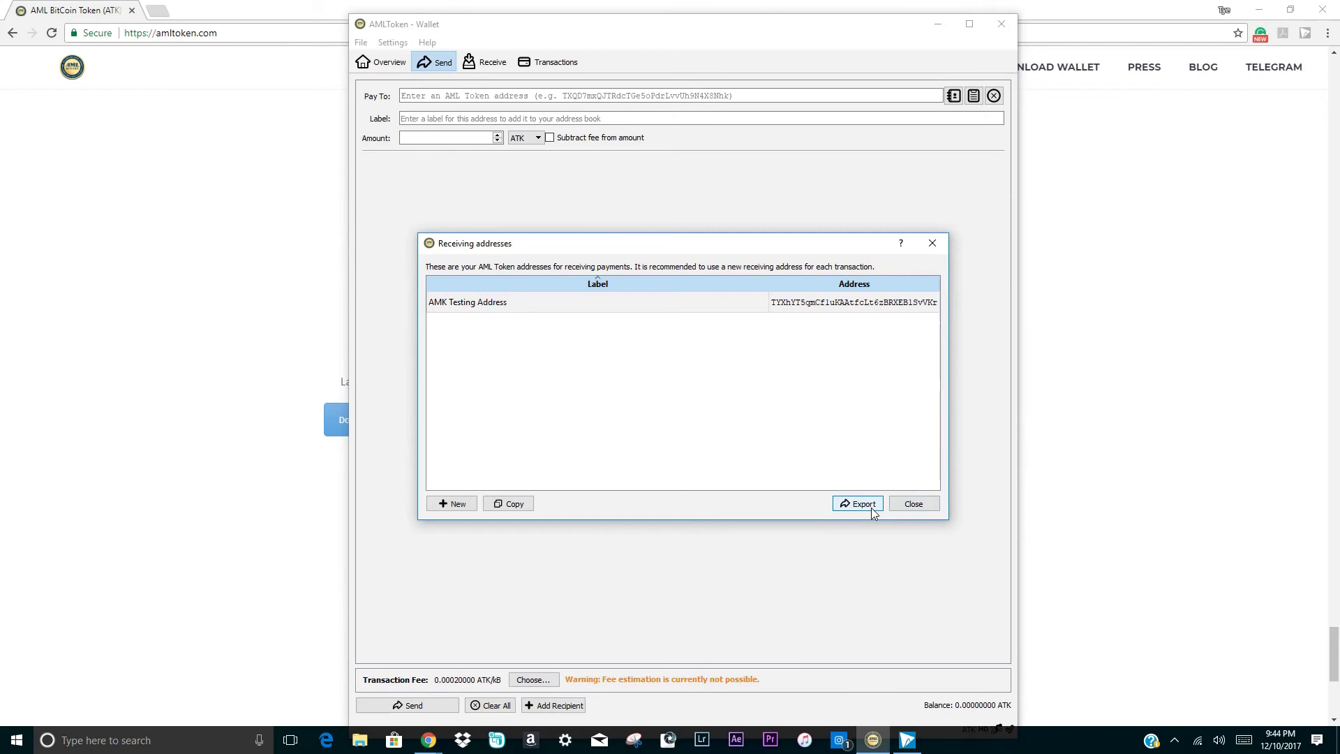
Copy the AMK Testing Address to the clipboard and close the address list
right_click(815, 301)
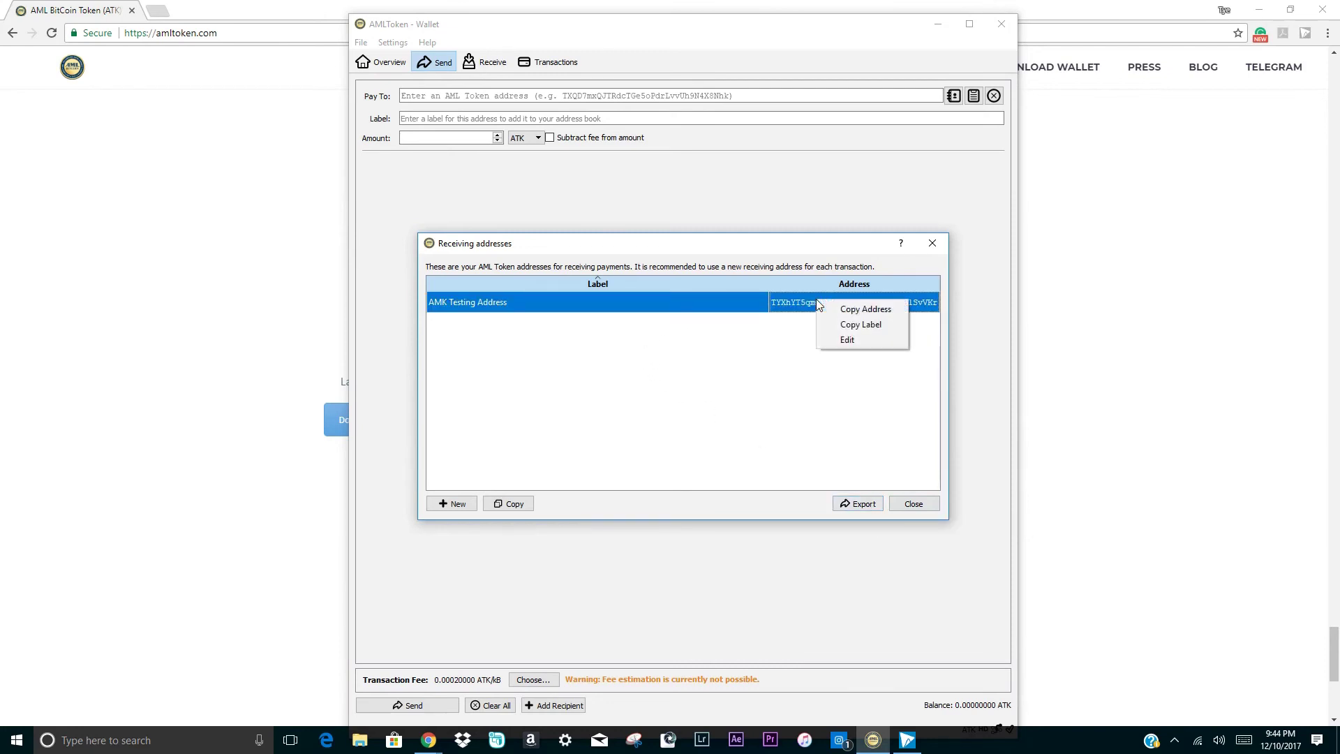
click(863, 309)
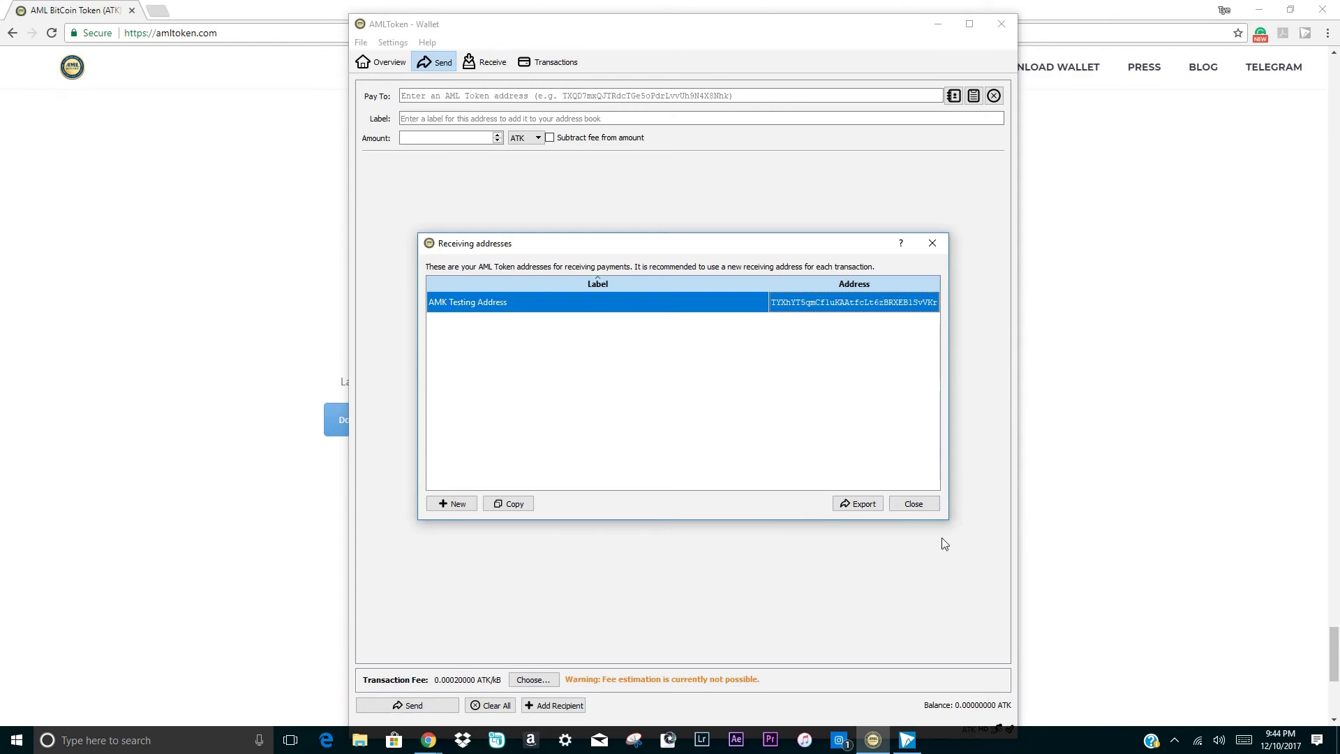
click(911, 504)
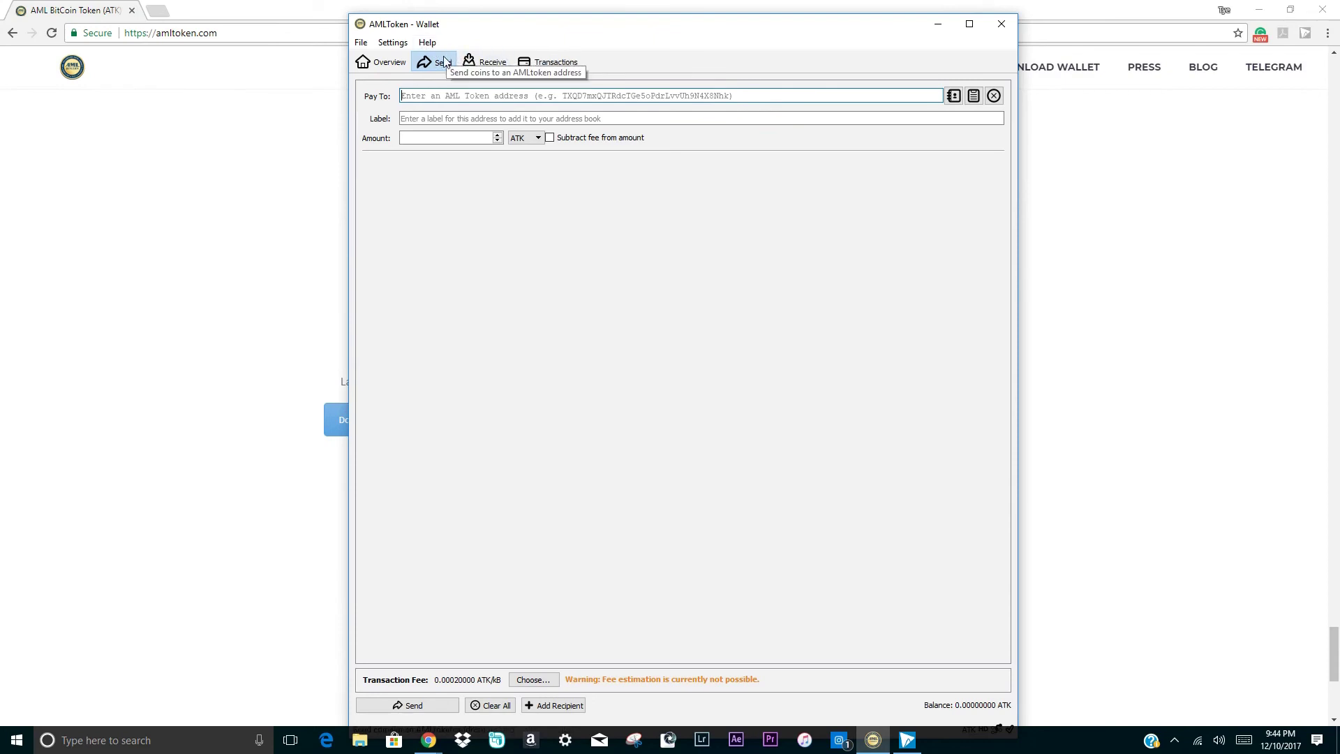
Paste the copied address as the Pay To recipient and enter an amount of 10000 ATK
right_click(437, 97)
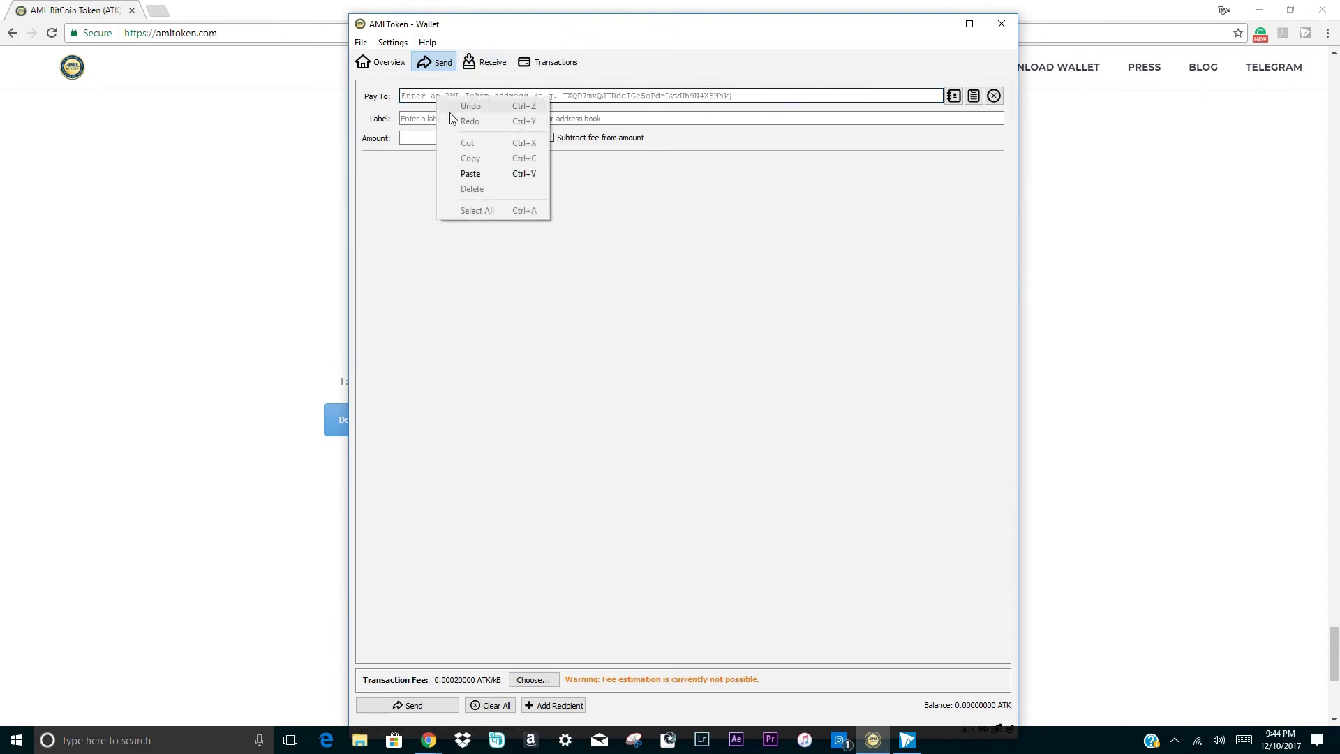
click(491, 167)
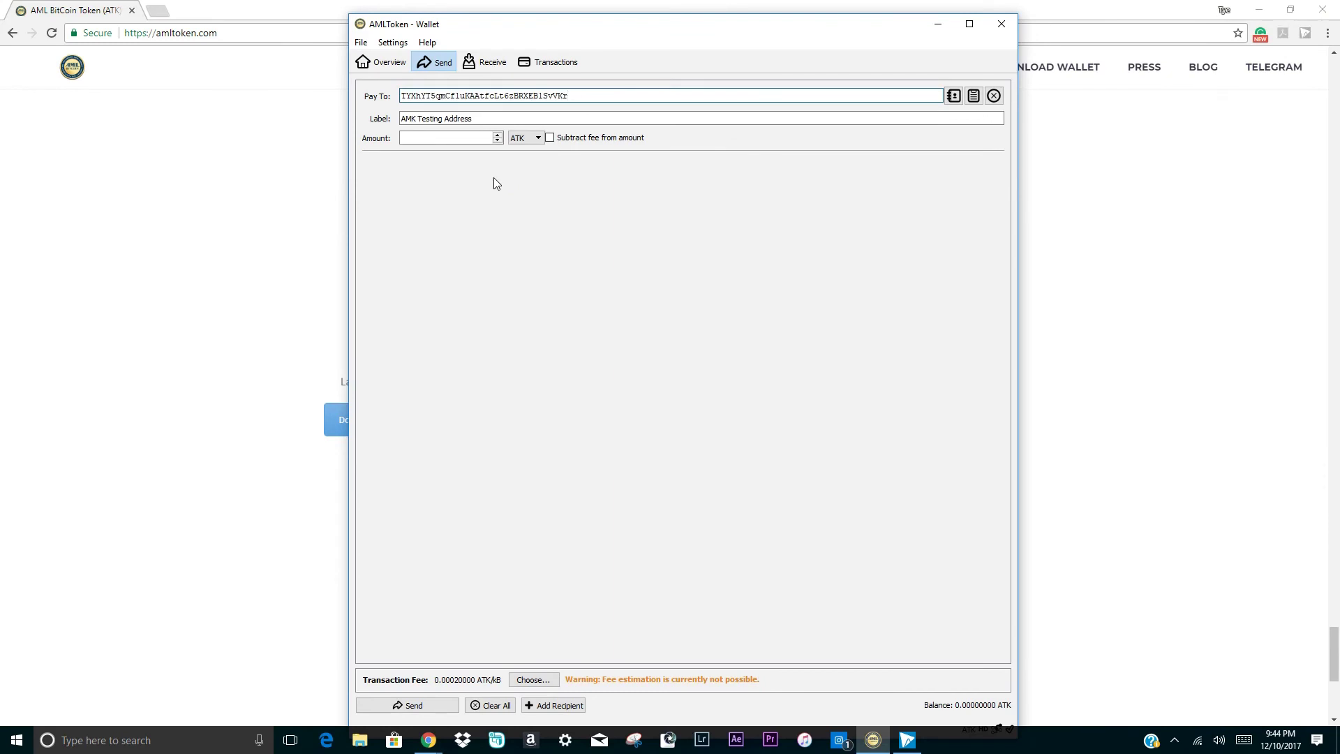
click(478, 139)
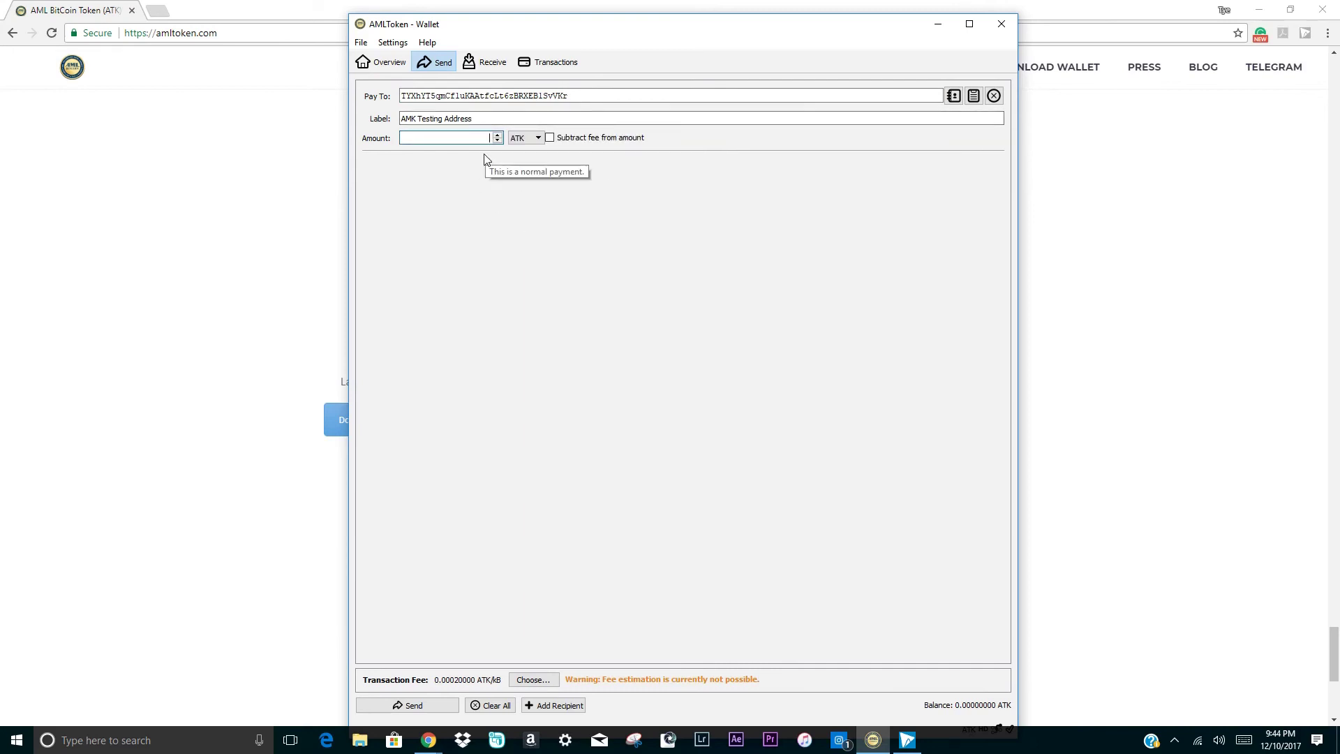
text(10000)
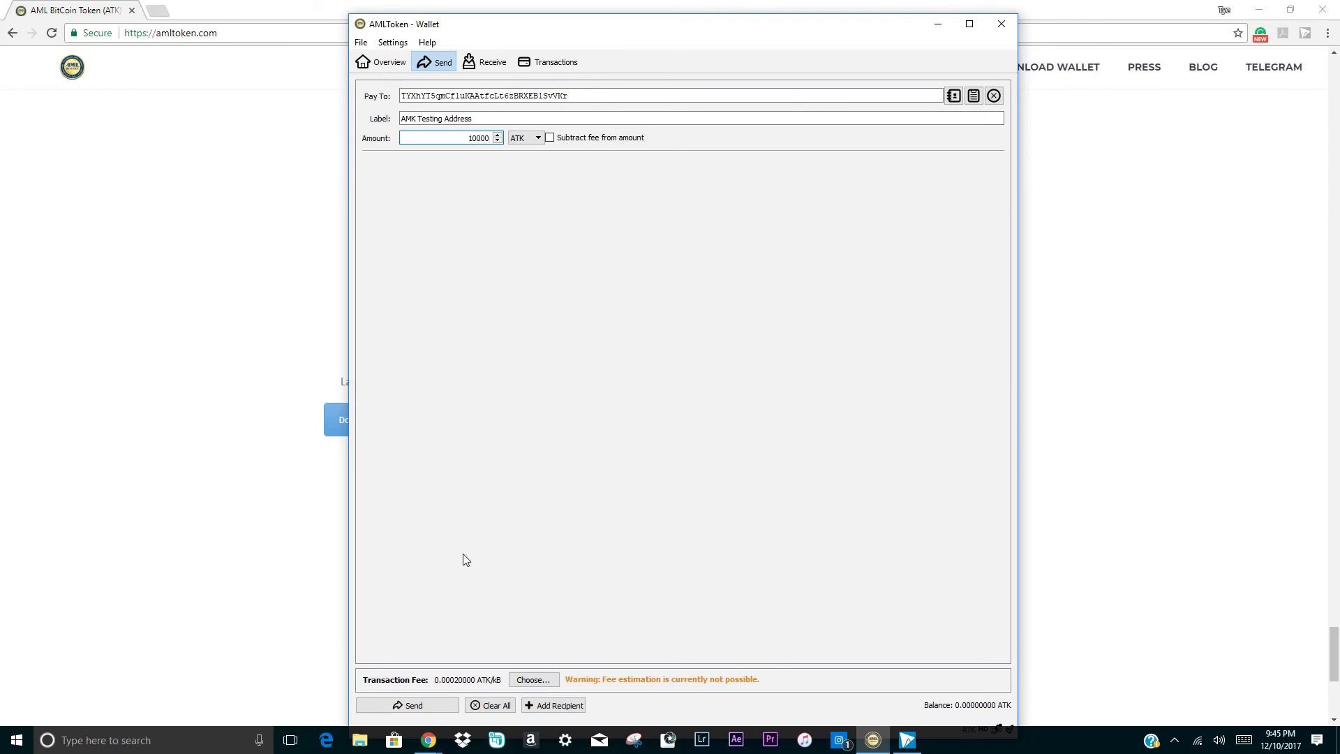
click(433, 707)
Look over the Receive and Transactions pages, then go back to Overview
click(493, 62)
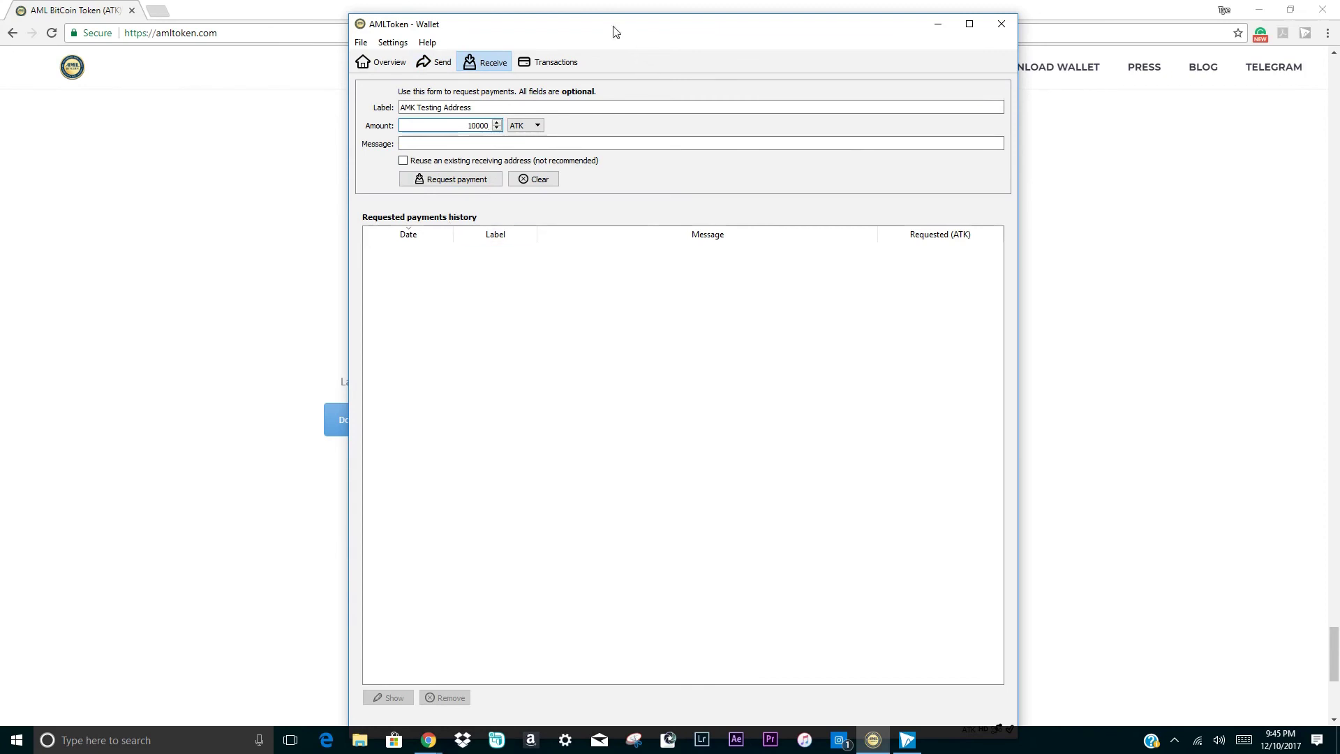
click(567, 63)
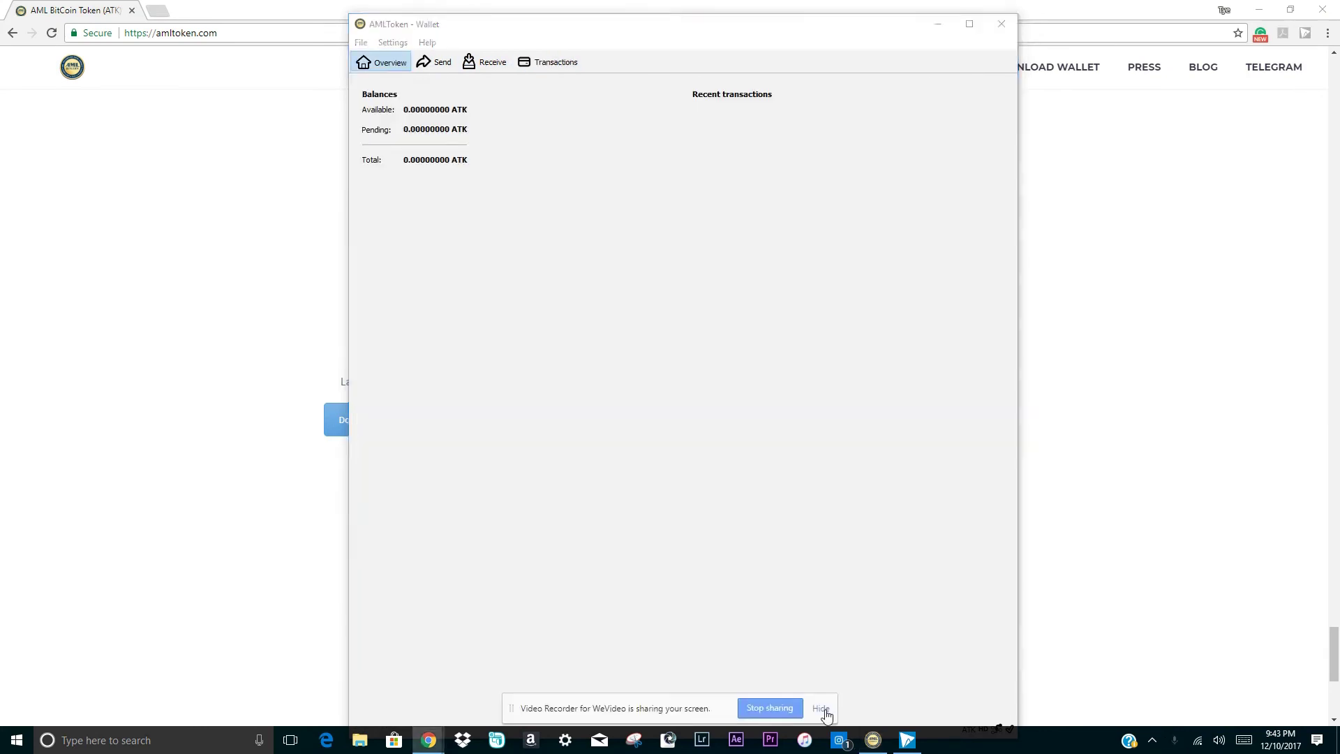
click(820, 708)
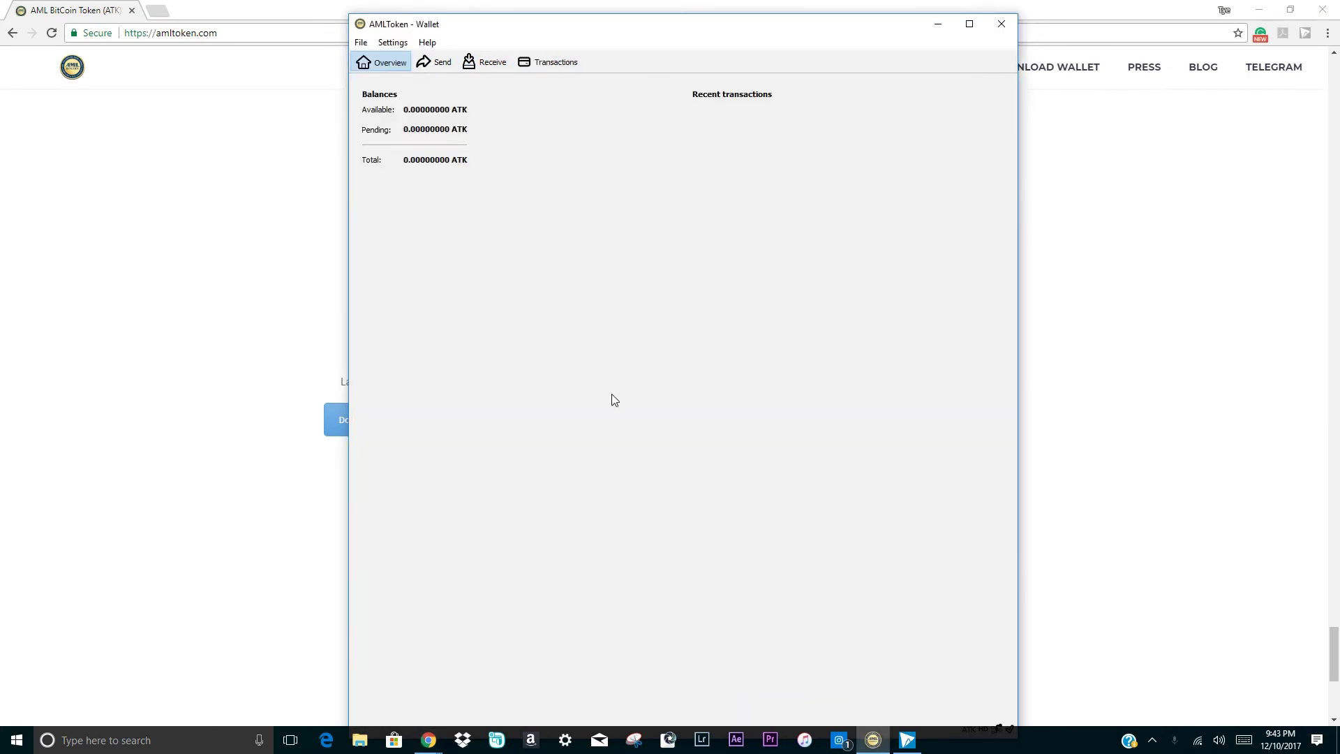